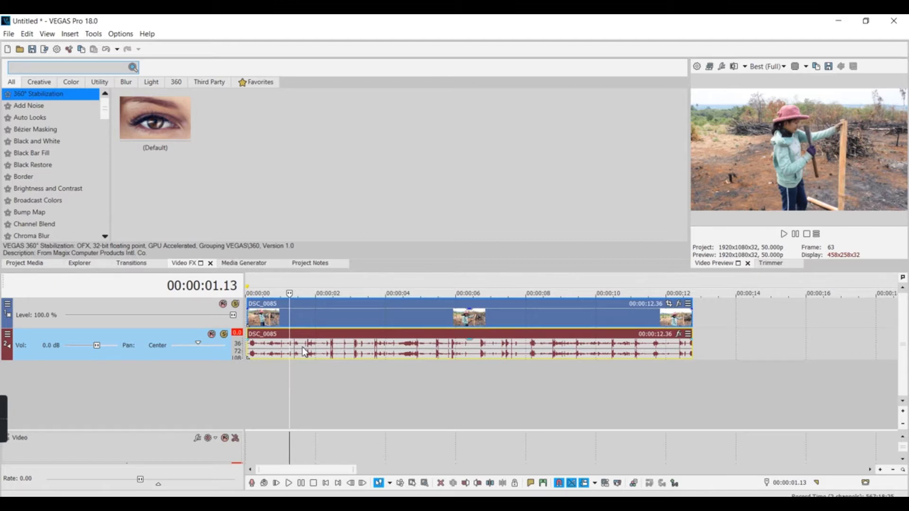
left_click(414, 331)
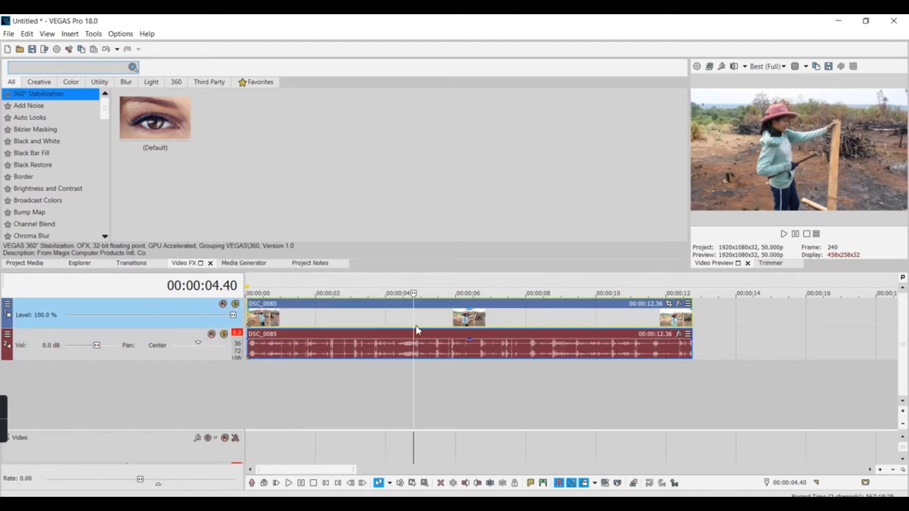
left_click(425, 330)
left_click(399, 332)
left_click(418, 326)
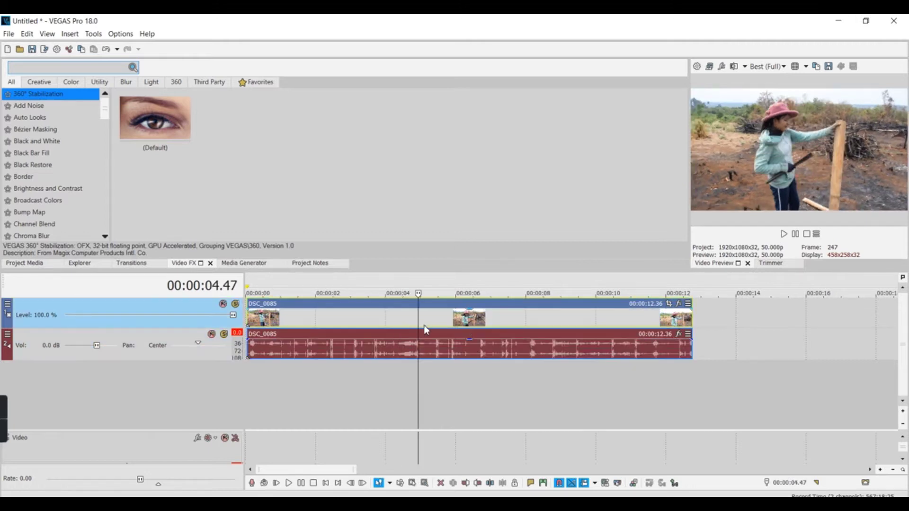
left_click(466, 325)
left_click_drag(465, 326, 431, 327)
left_click(409, 328)
Split the DSC_0085 clip and its audio at 00:00:03.08 and 00:00:09.04.
scroll(377, 327, "down", 2)
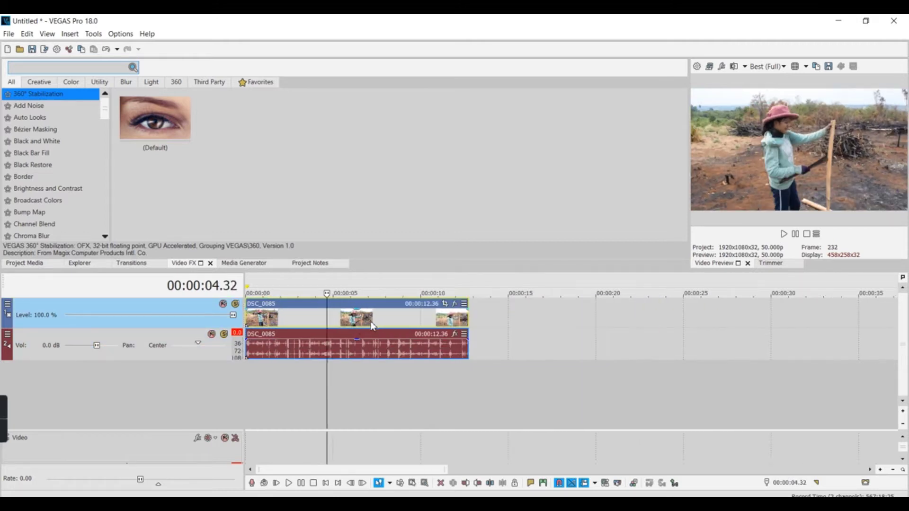
scroll(426, 327, "up", 1)
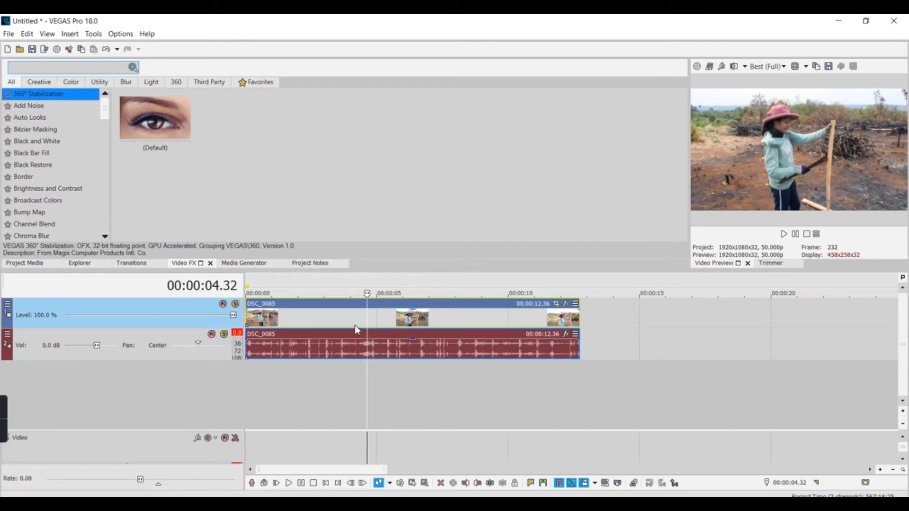
left_click(328, 321)
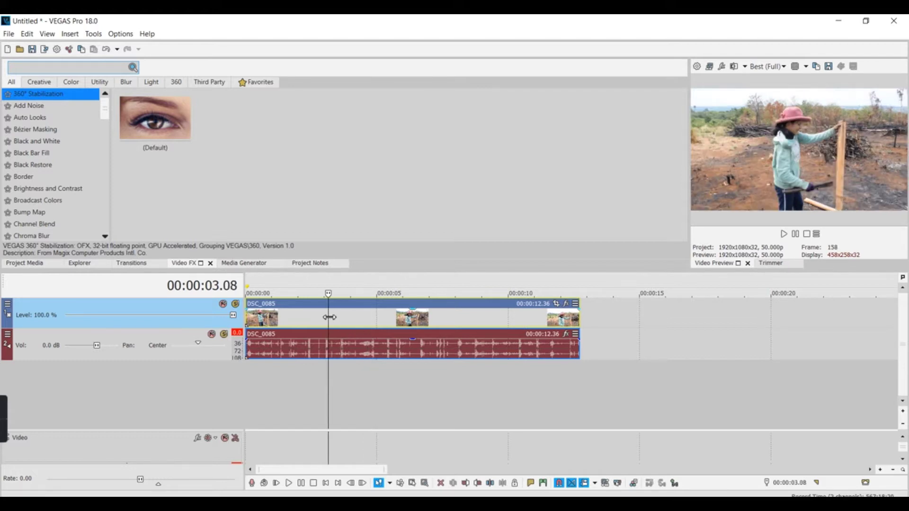
key("s")
left_click(496, 322)
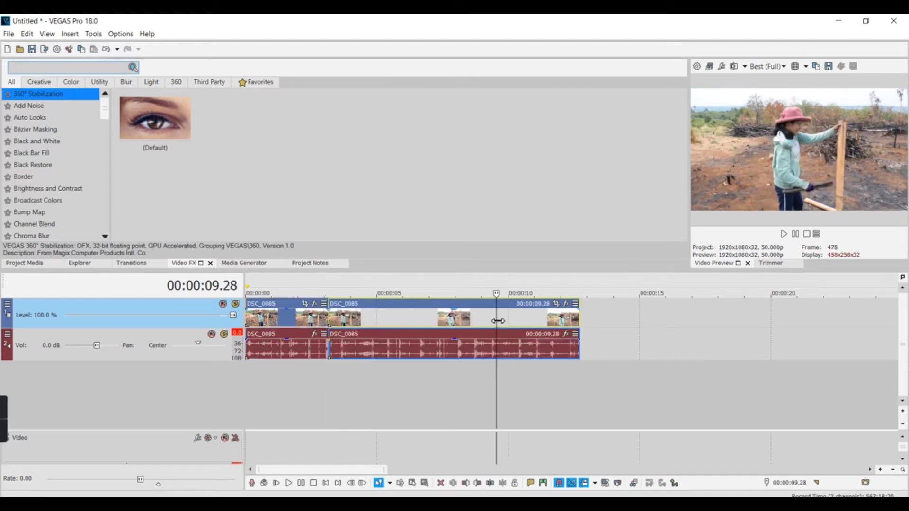
left_click(484, 321)
key("s")
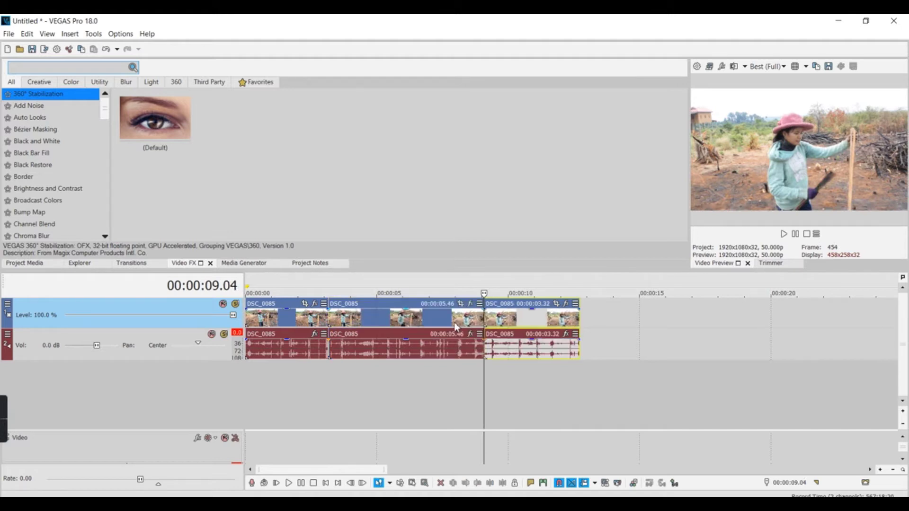
Open Motion Tracking for the middle DSC_0085 video clip with the playhead at 00:00:06.24.
left_click(453, 322)
left_click(416, 322)
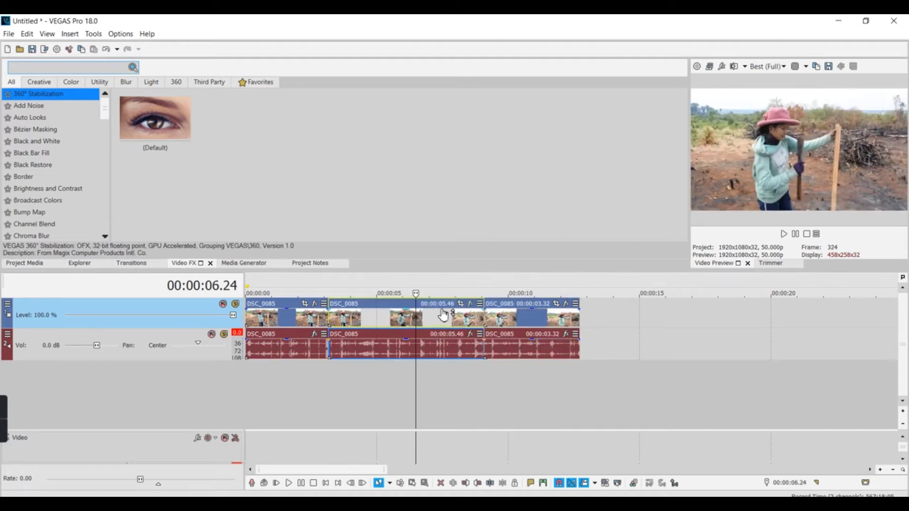
scroll(442, 315, "up", 2)
scroll(443, 315, "down", 2)
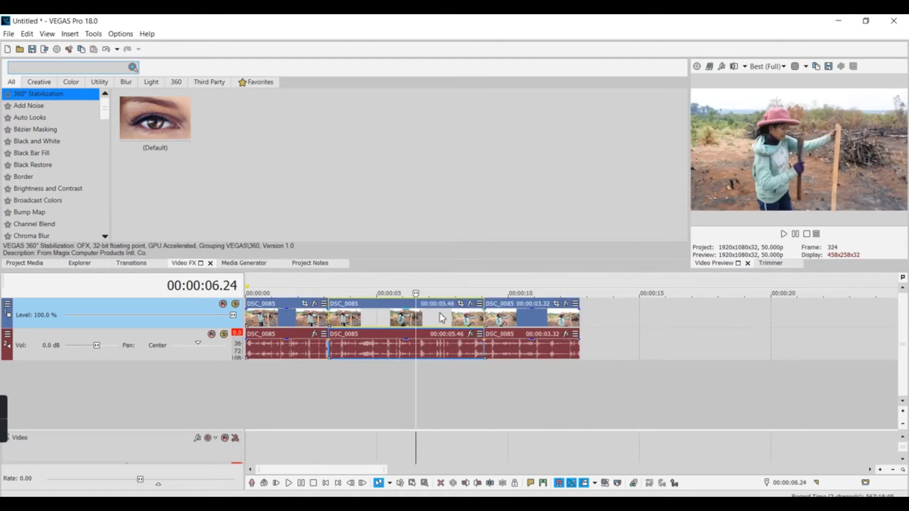
right_click(387, 319)
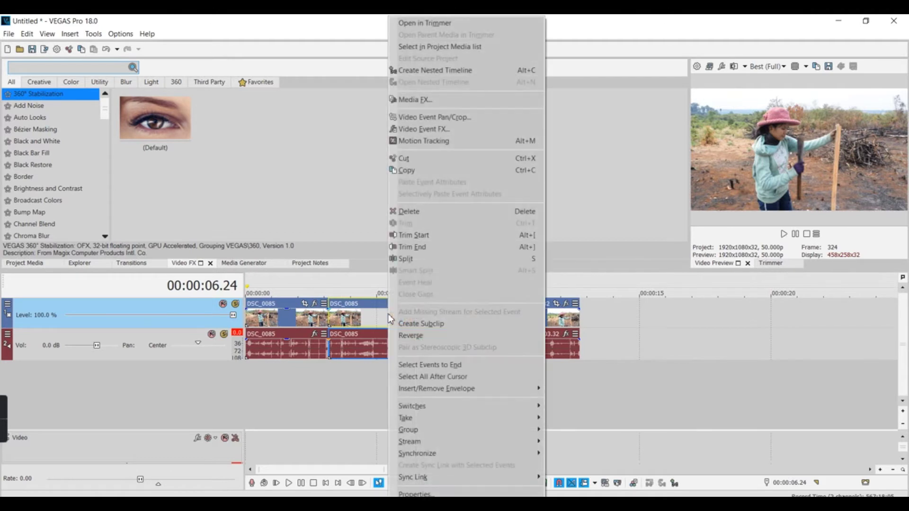
left_click(445, 151)
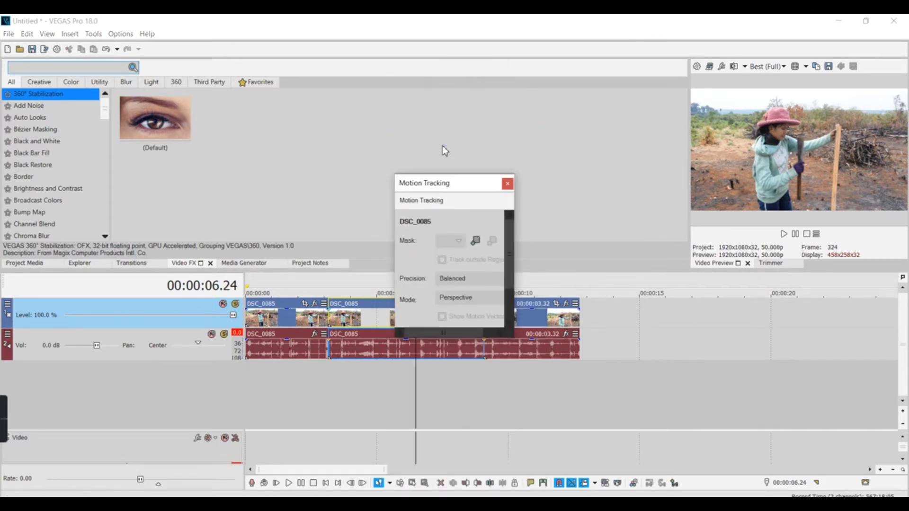
left_click_drag(514, 250, 854, 262)
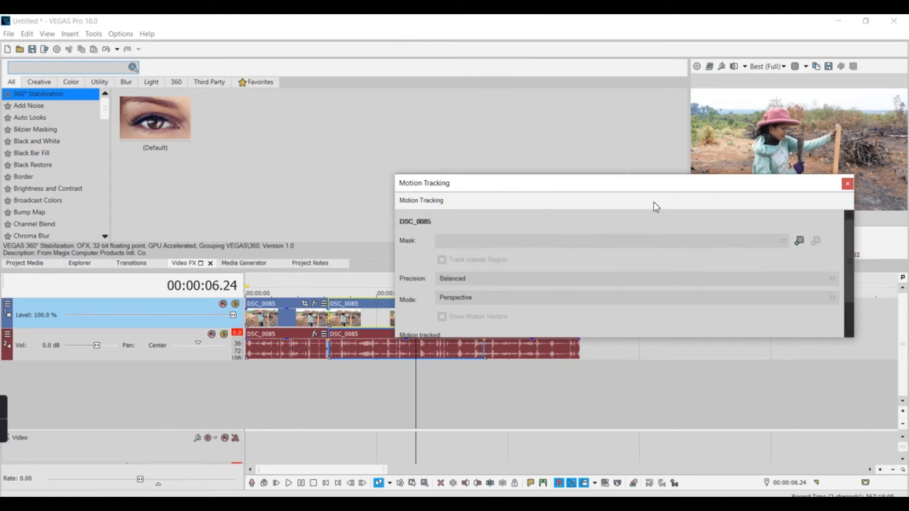
left_click_drag(625, 183, 243, 95)
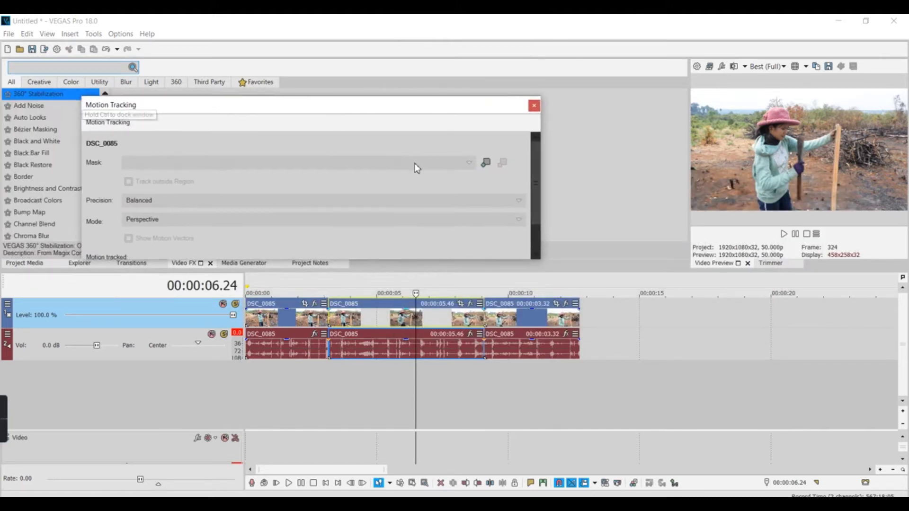
Add a tracking mask region and reshape it to cover the woman's hat and face in the preview.
left_click(486, 162)
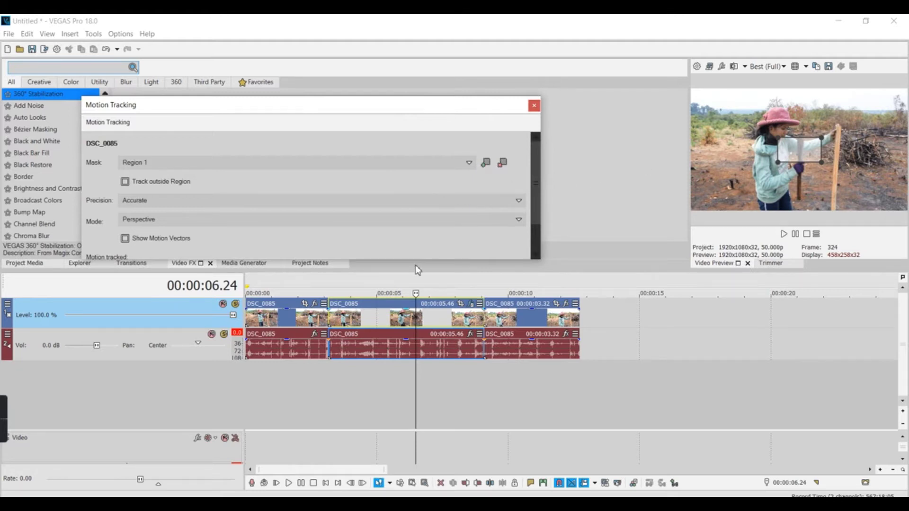
left_click_drag(414, 259, 412, 347)
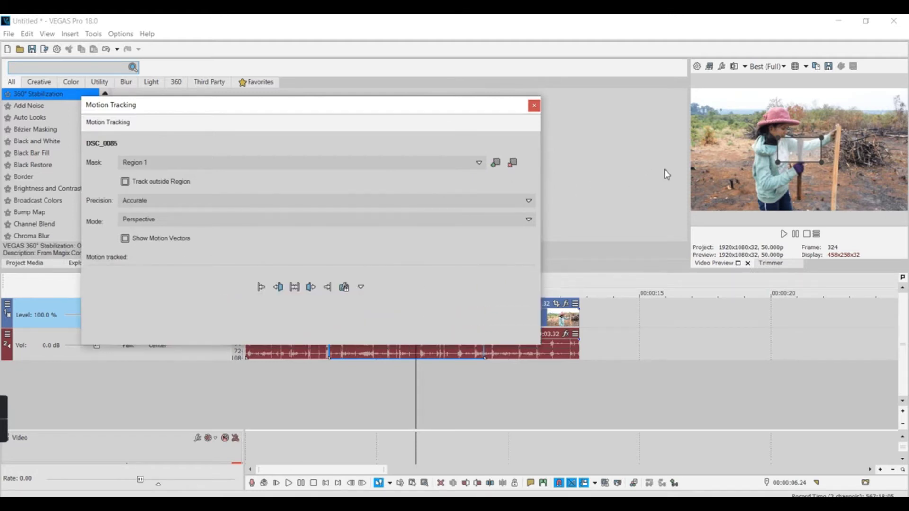
mouse_move(809, 155)
left_mouse_down()
mouse_move(782, 136)
mouse_move(799, 154)
mouse_move(795, 149)
left_mouse_up()
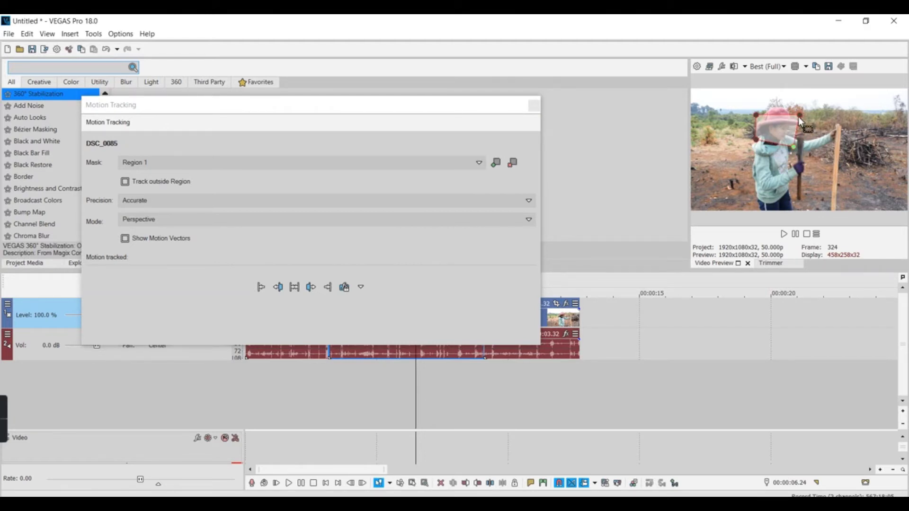
left_click_drag(800, 115, 760, 147)
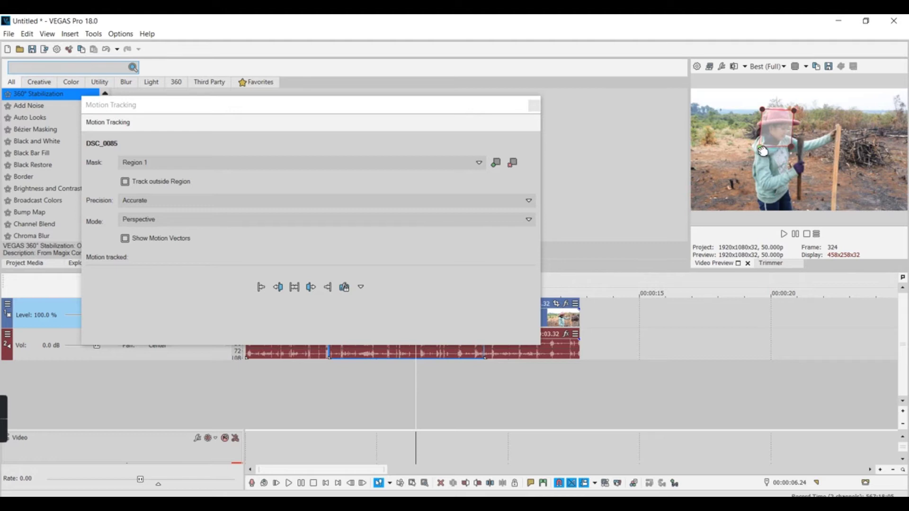
left_click_drag(763, 110, 761, 111)
Track the masked region's motion through the middle clip and transfer the motion data to a new Bezier Masking FX.
left_click(294, 287)
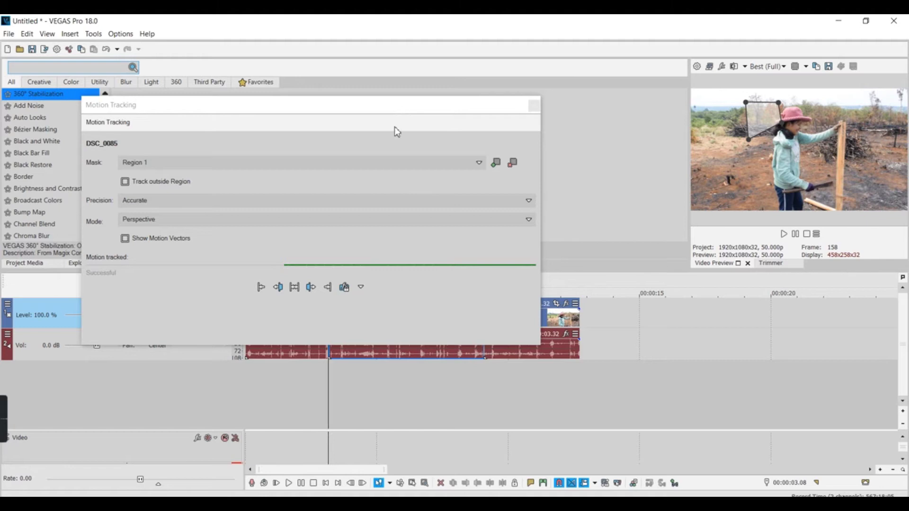
left_click_drag(390, 105, 468, 48)
left_click(437, 232)
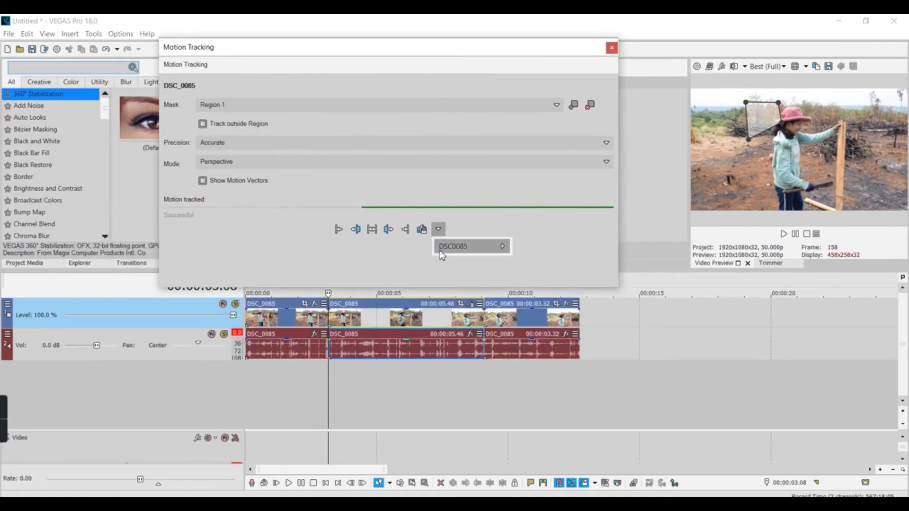
mouse_move(441, 253)
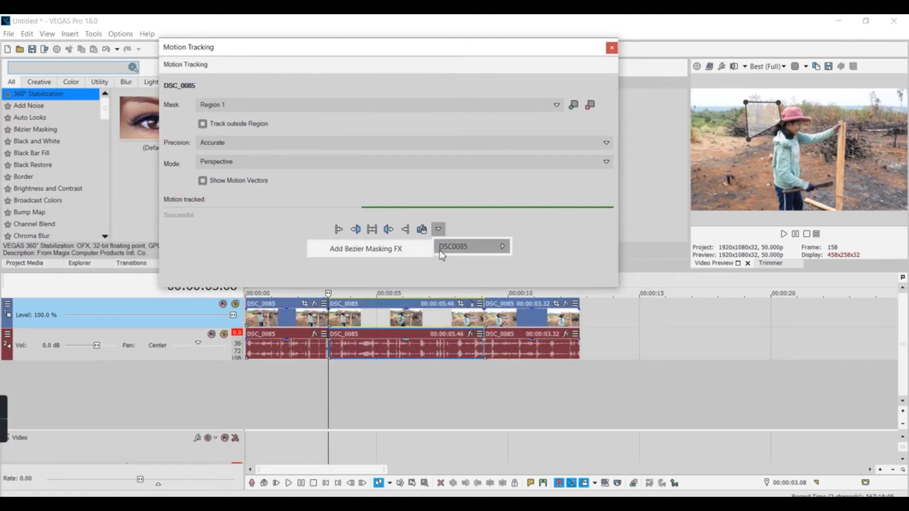
left_click(401, 251)
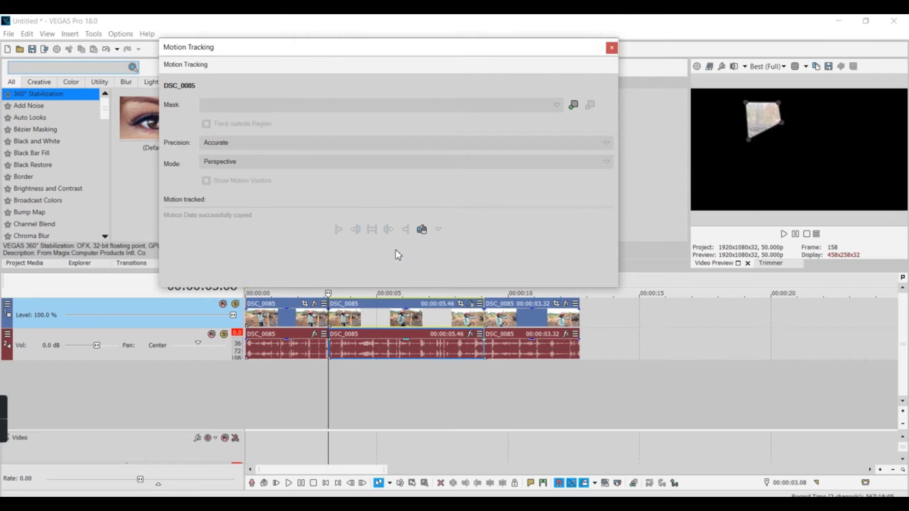
left_click(611, 48)
Add the VEGAS Gaussian Blur effect to the middle clip's event FX chain.
left_click(400, 318)
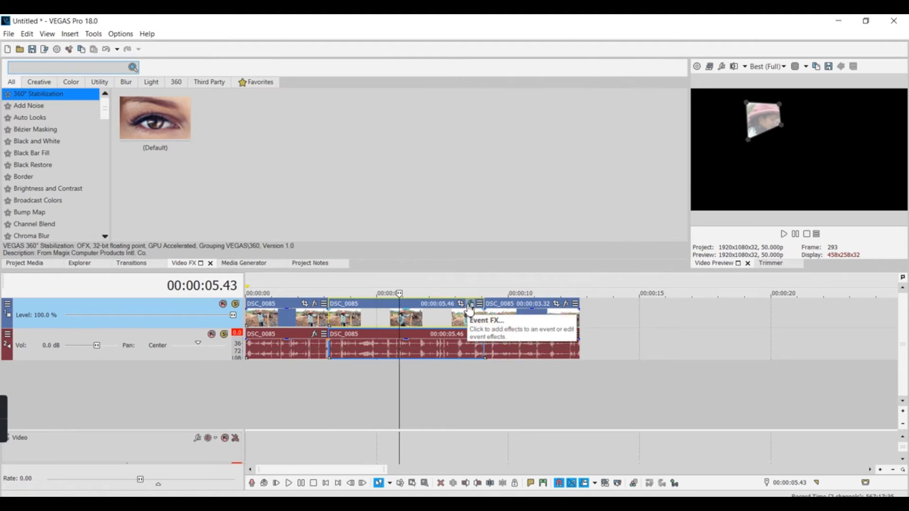
left_click(470, 306)
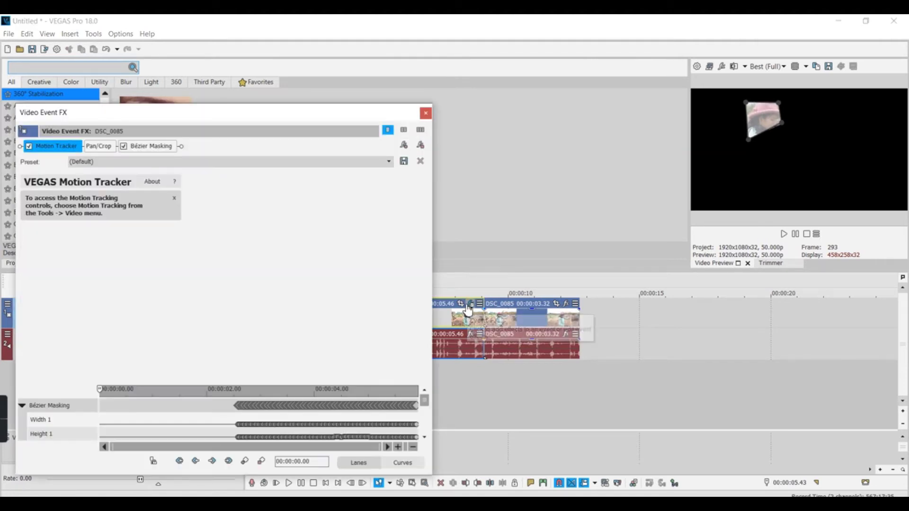
left_click_drag(290, 117, 336, 108)
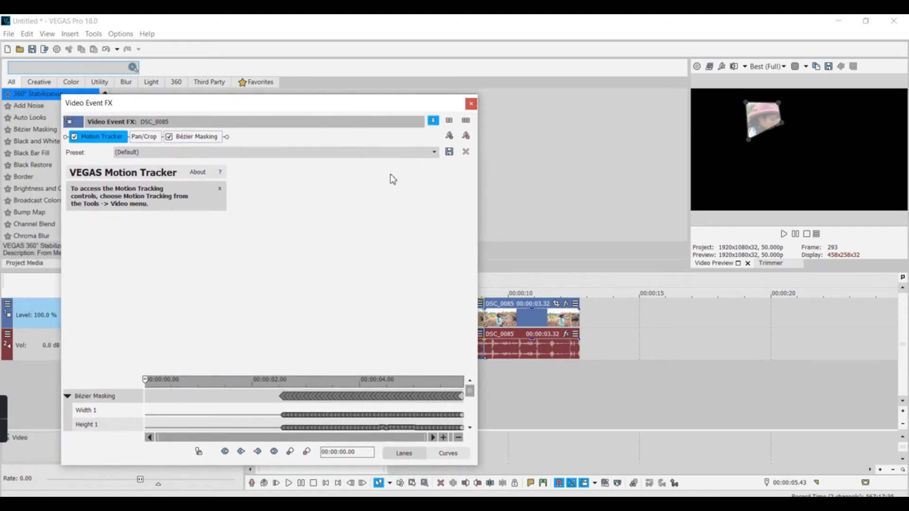
left_click(449, 137)
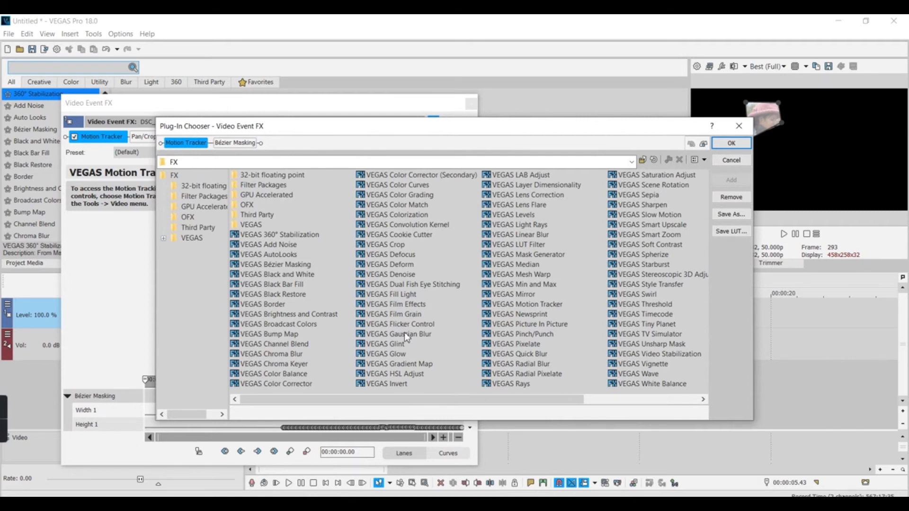
left_click(404, 332)
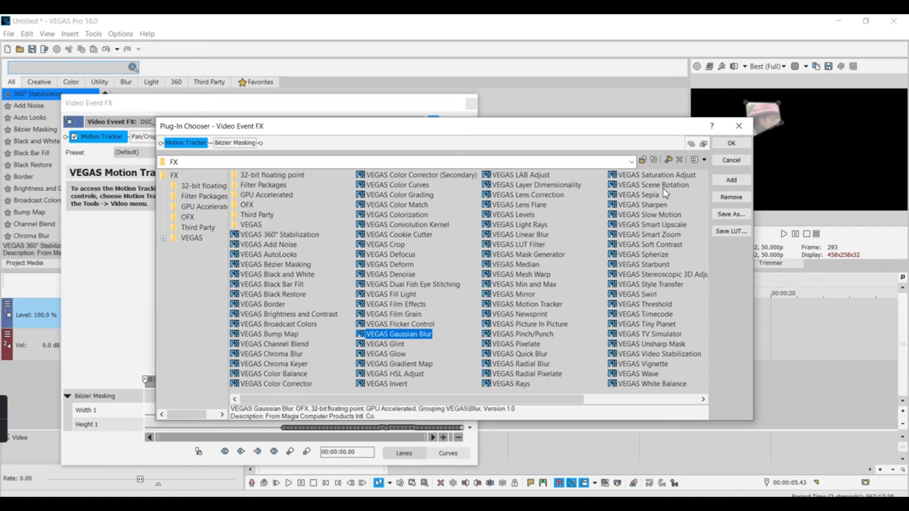
left_click(731, 180)
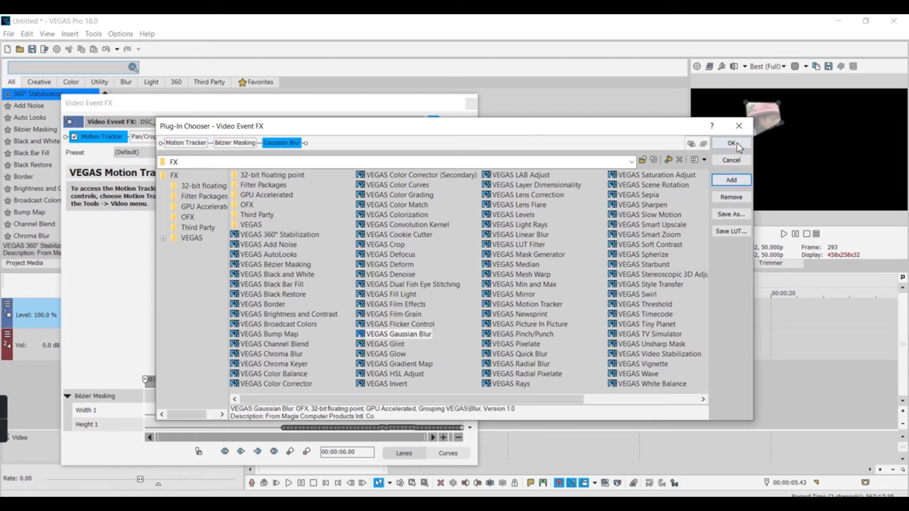
left_click(733, 143)
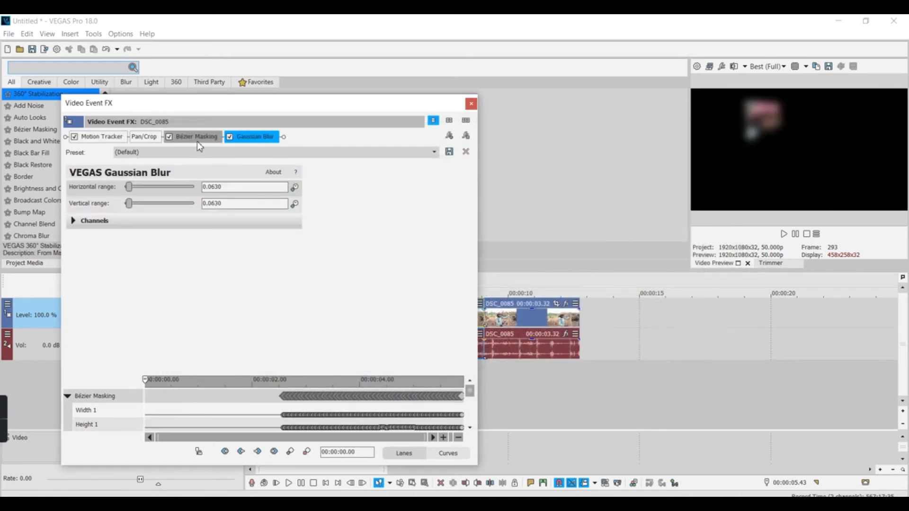
Reorder the middle clip's effect chain so that Gaussian Blur comes before Bézier Masking.
left_click(255, 137)
left_click_drag(329, 103, 347, 121)
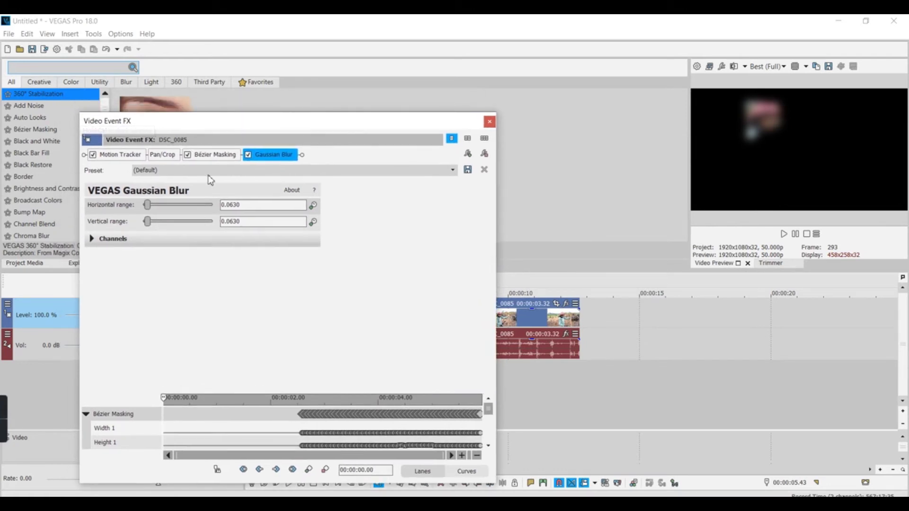
left_click(92, 239)
left_click(93, 240)
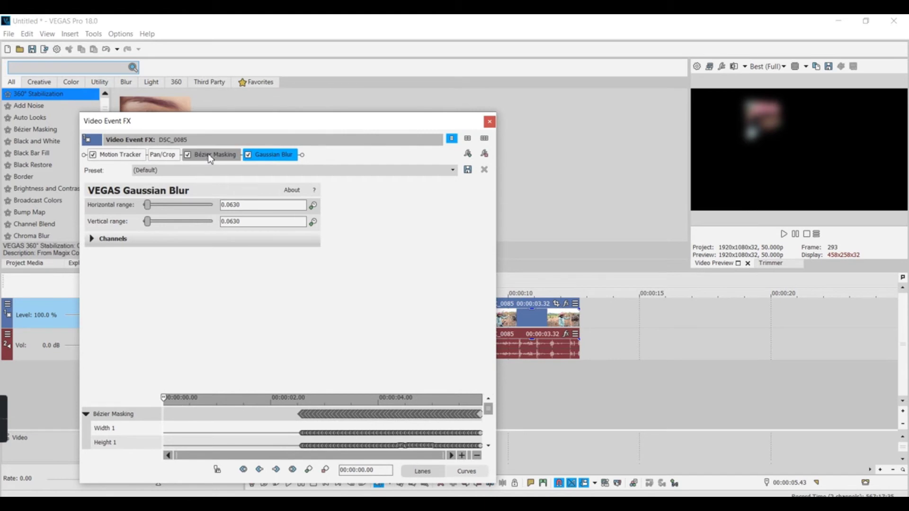
left_click(210, 156)
left_click_drag(212, 158, 274, 159)
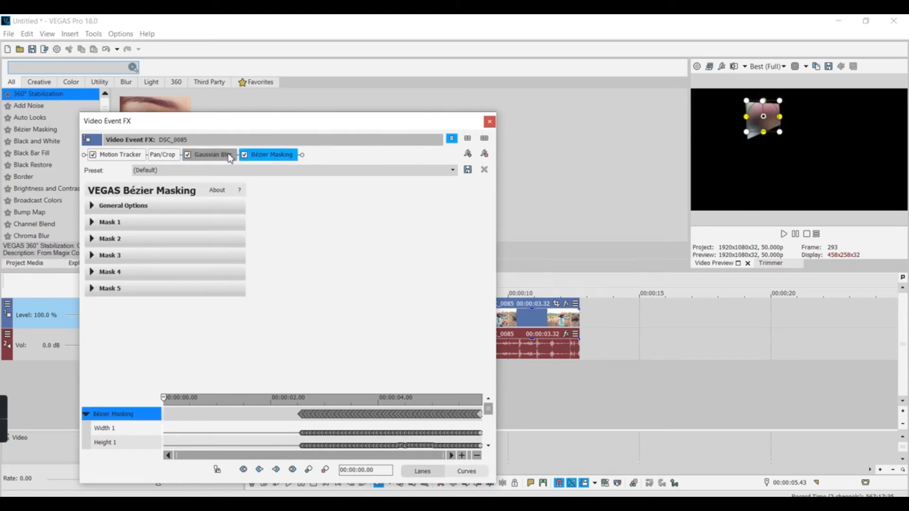
Enable Mask FX in the general options of the Bézier Masking effect.
left_click(266, 154)
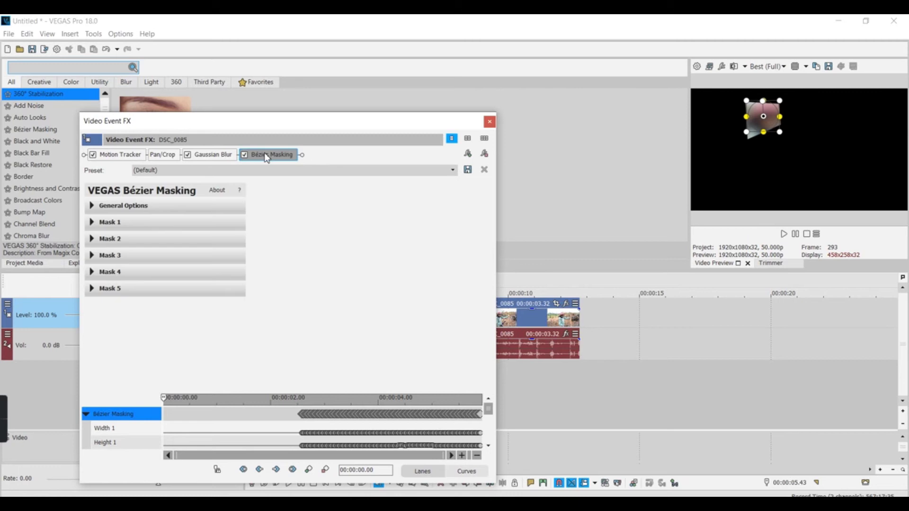
left_click(92, 206)
left_click(234, 238)
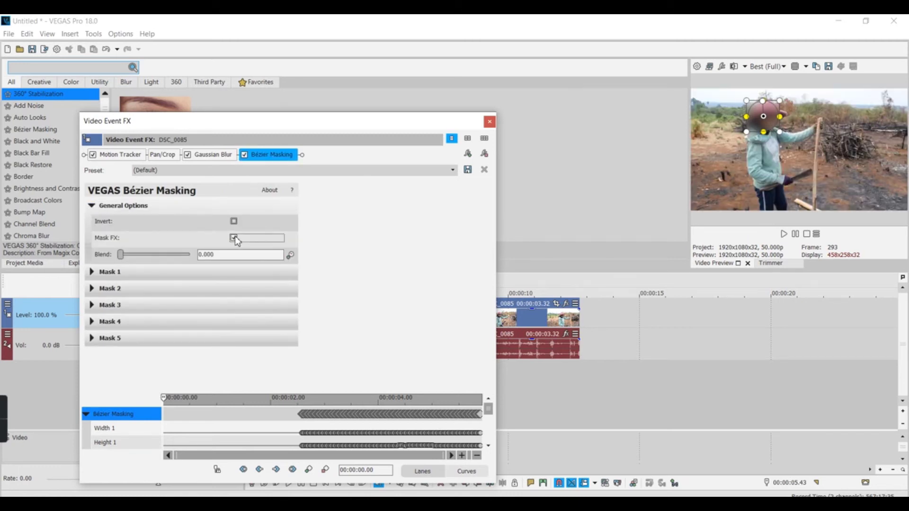
Play the timeline from near its start and check how the blur follows the face in the middle clip.
left_click_drag(413, 131, 171, 157)
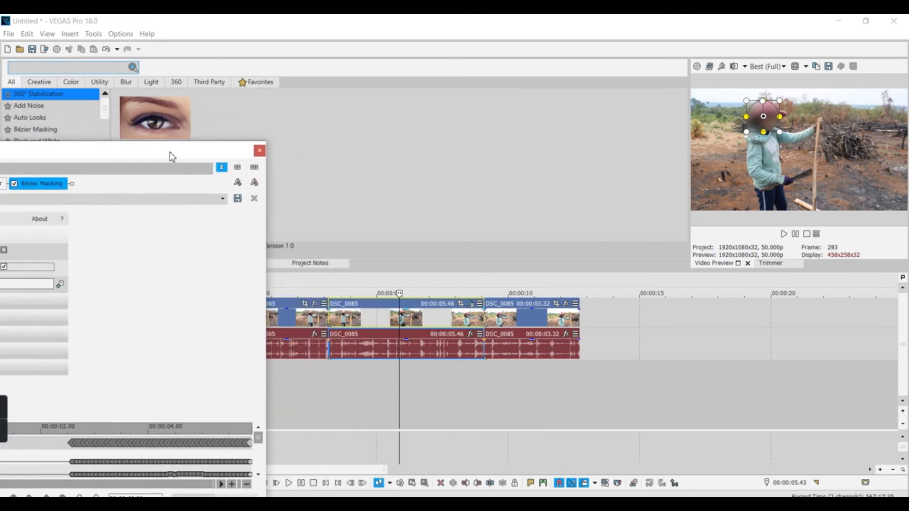
left_click(275, 317)
key("space")
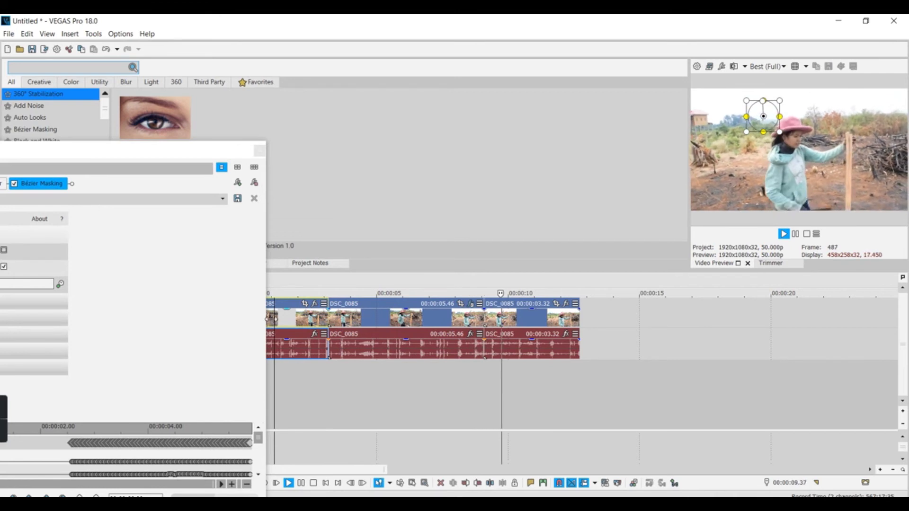
left_click(436, 322)
key("space")
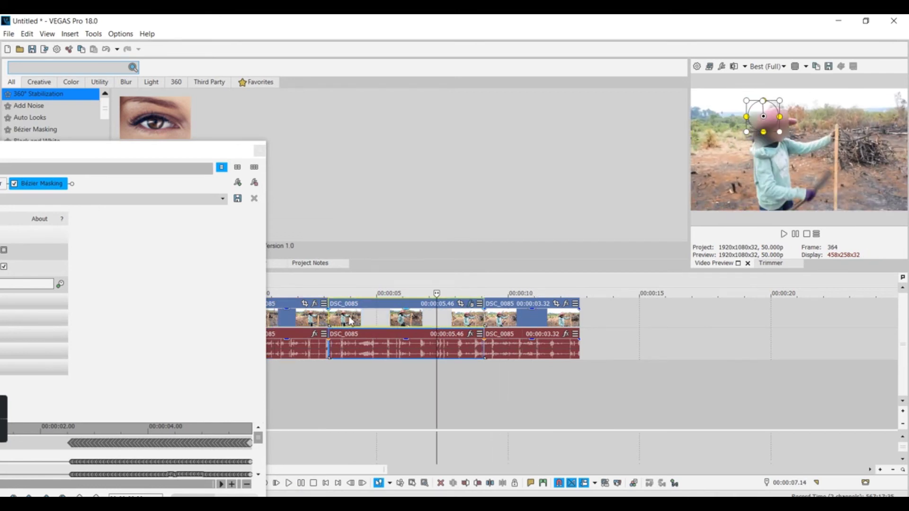
Examine the face blur at several points along the middle clip and compare it with the unblurred last clip.
left_click(349, 321)
left_click(402, 323)
left_click(434, 327)
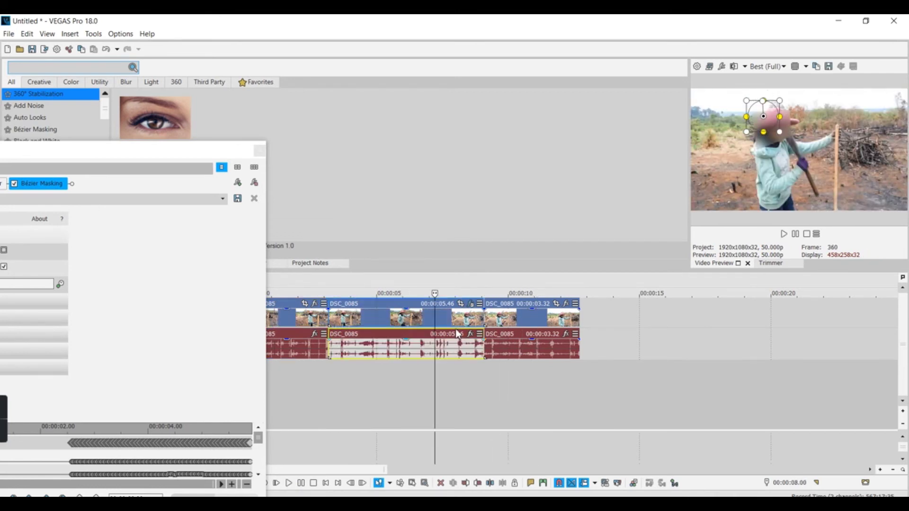
left_click(463, 325)
left_click(532, 322)
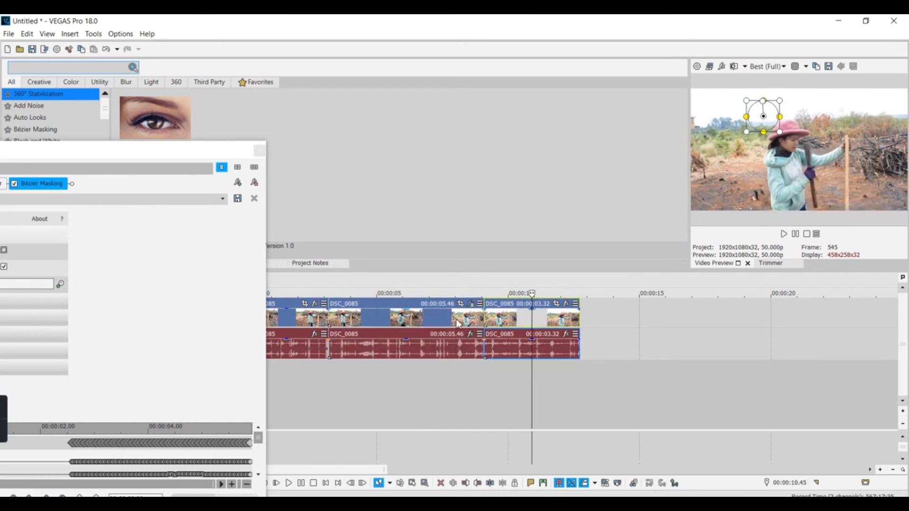
left_click(445, 322)
left_click(400, 323)
left_click(471, 326)
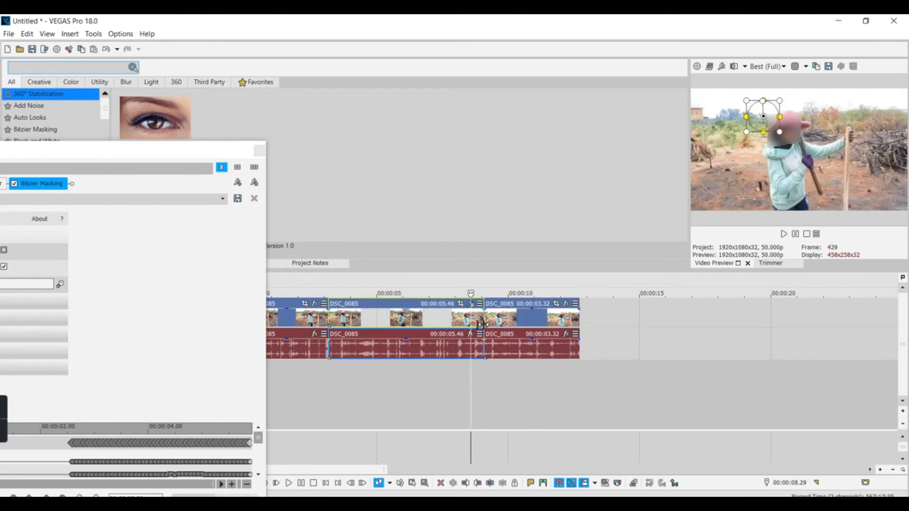
left_click(452, 323)
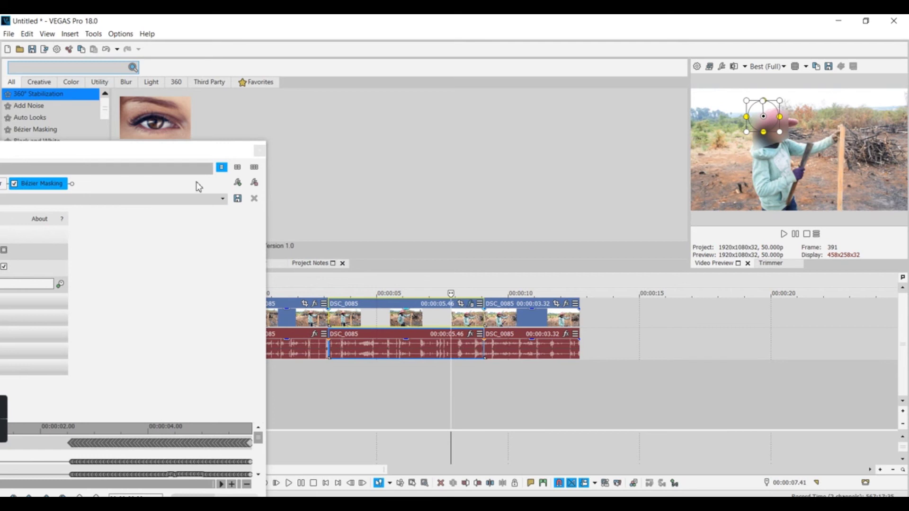
Close the Video Event FX window and select the time range spanning the middle clip.
left_click_drag(199, 186, 386, 87)
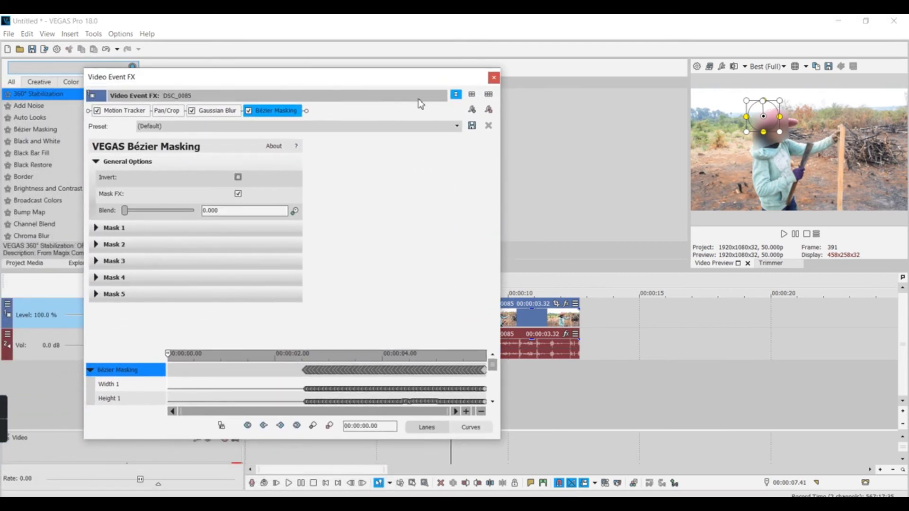
left_click(493, 77)
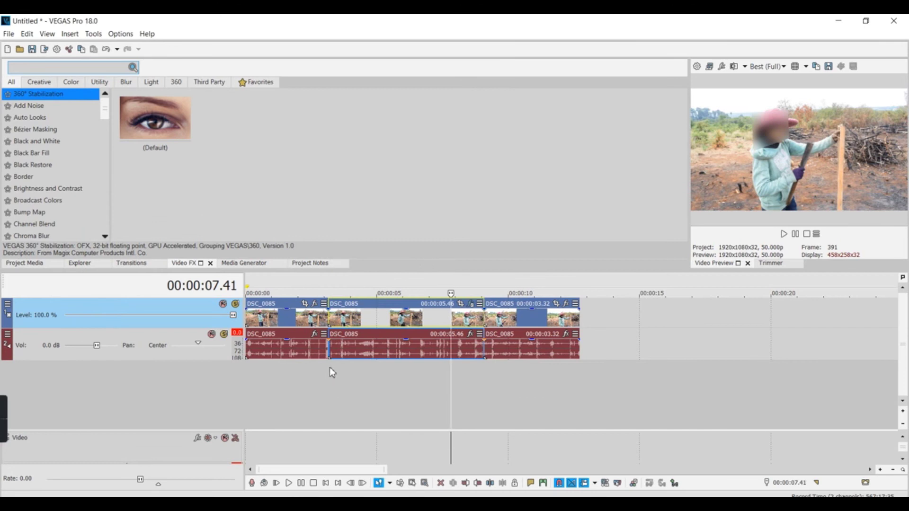
left_click_drag(329, 367, 485, 363)
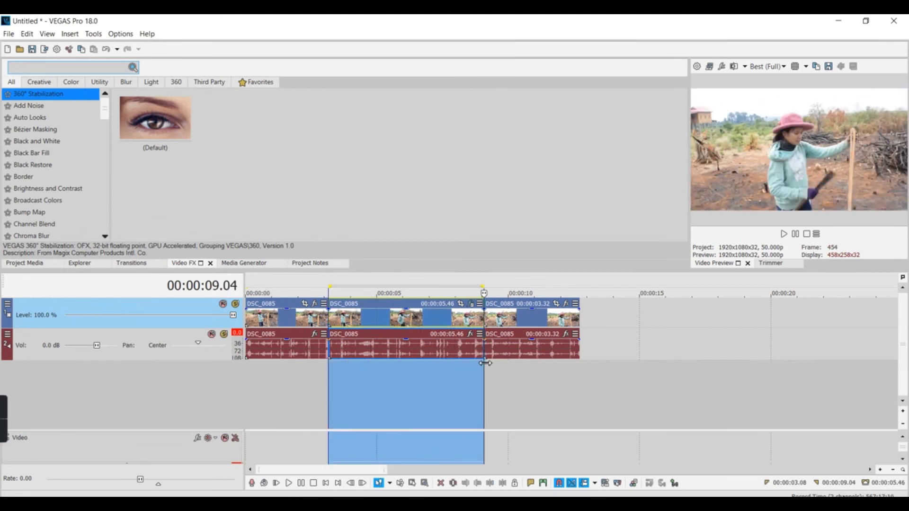
Set up a render of the project in MAGIX HEVC/AAC MP4 format with the Internet HD 720p 25 fps (AMD VCE) template.
left_click(9, 34)
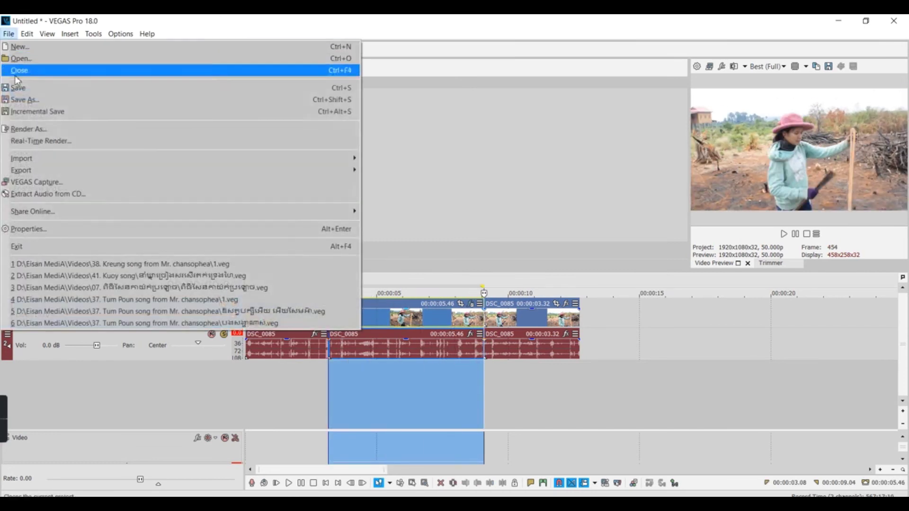
left_click(17, 132)
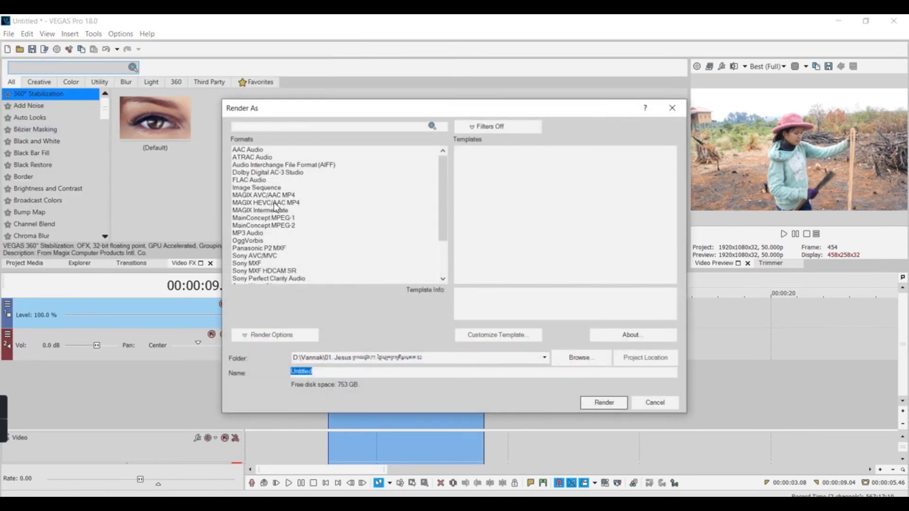
left_click(276, 203)
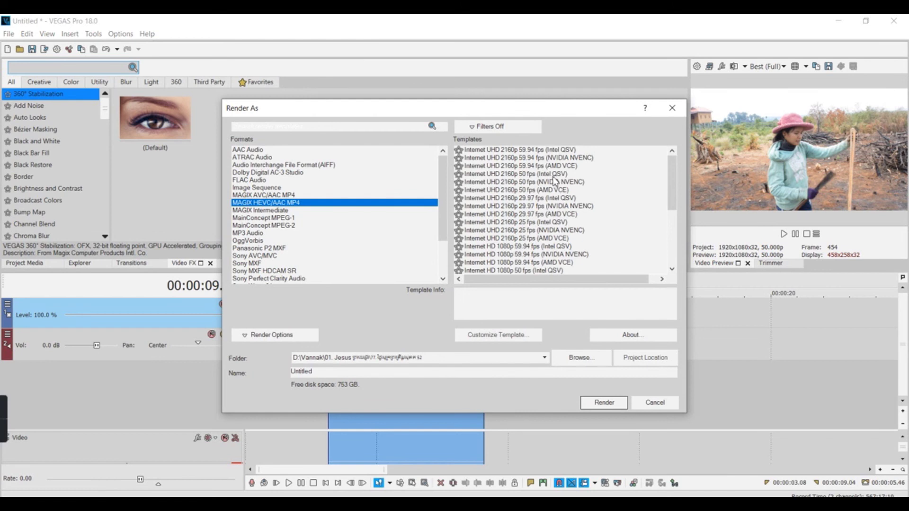
left_click_drag(670, 179, 662, 233)
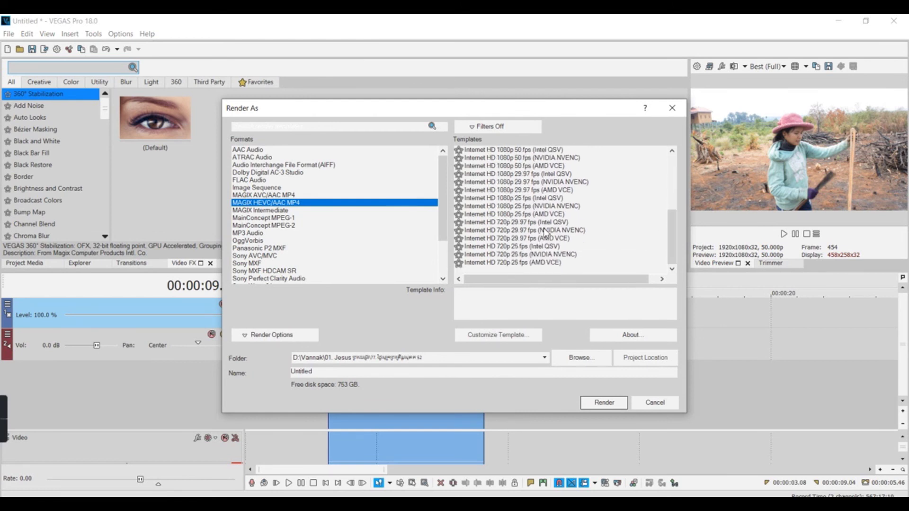
left_click(525, 223)
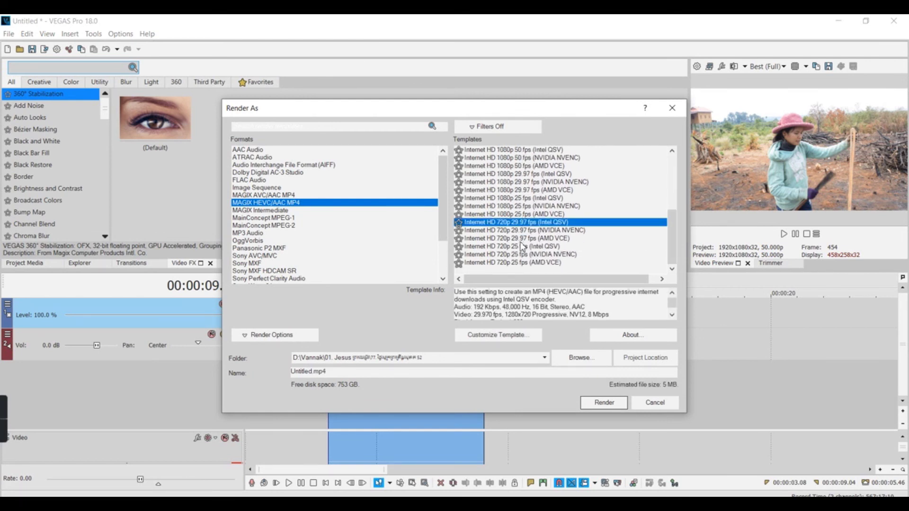
left_click(526, 263)
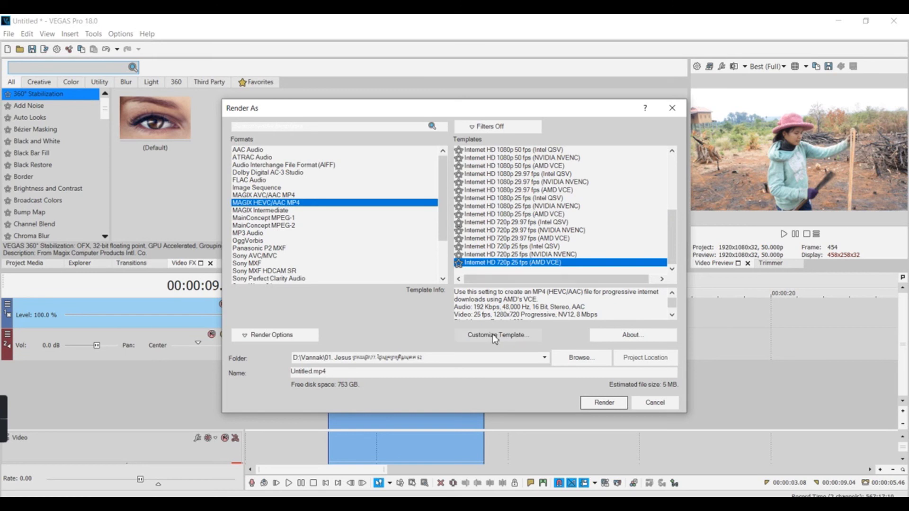
Set the Desktop as the output folder for Untitled.mp4 and start the render.
left_click(575, 357)
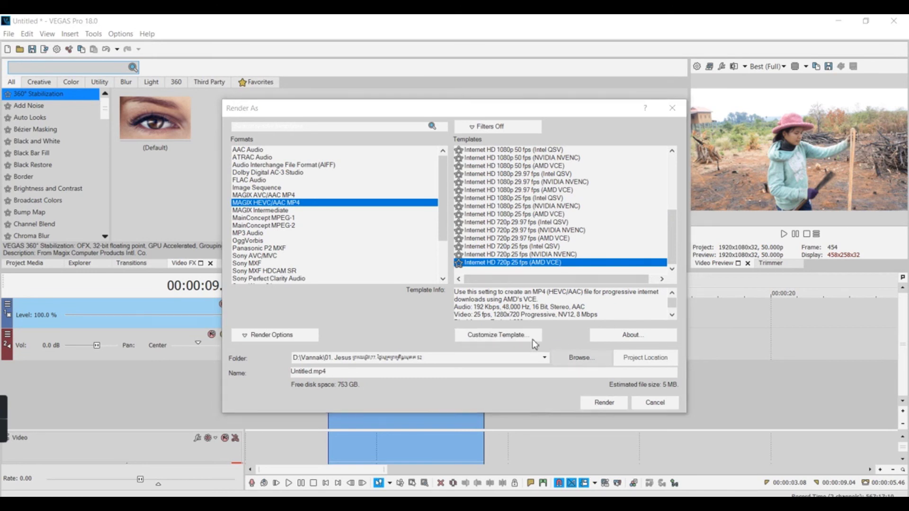
left_click(62, 116)
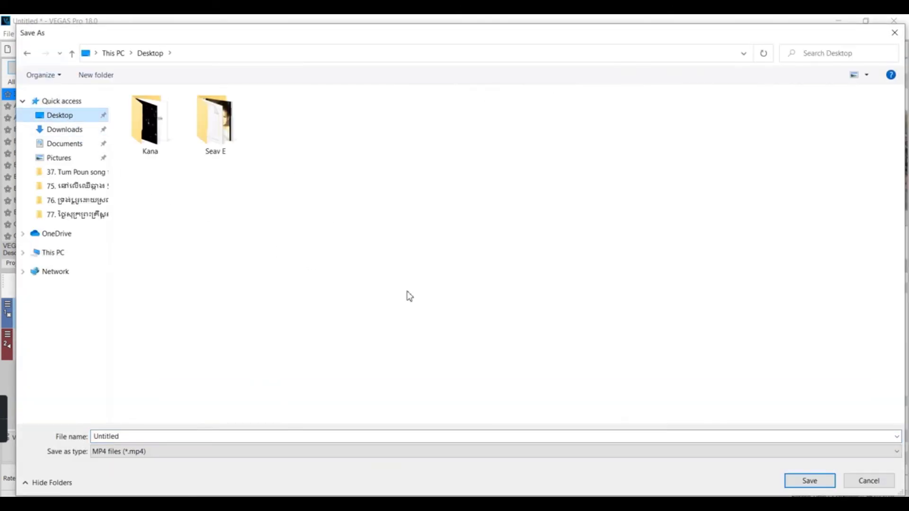
left_click(808, 481)
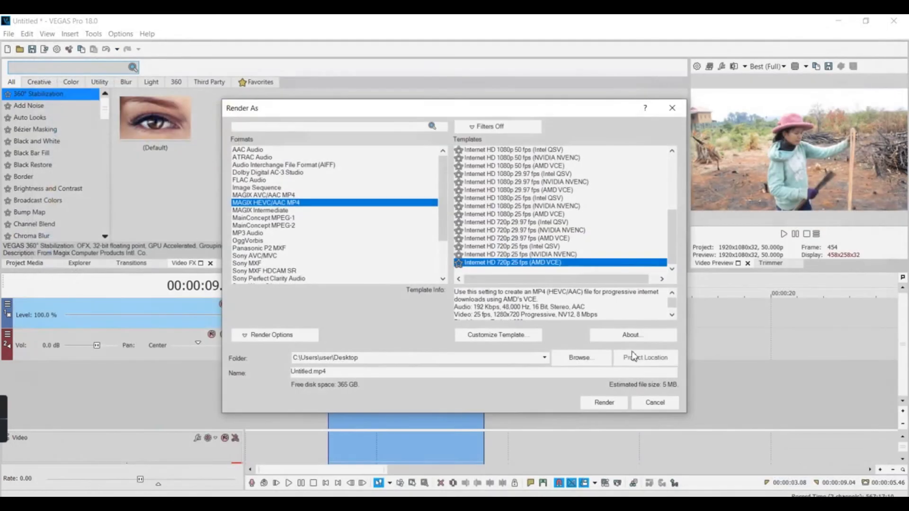
left_click(608, 401)
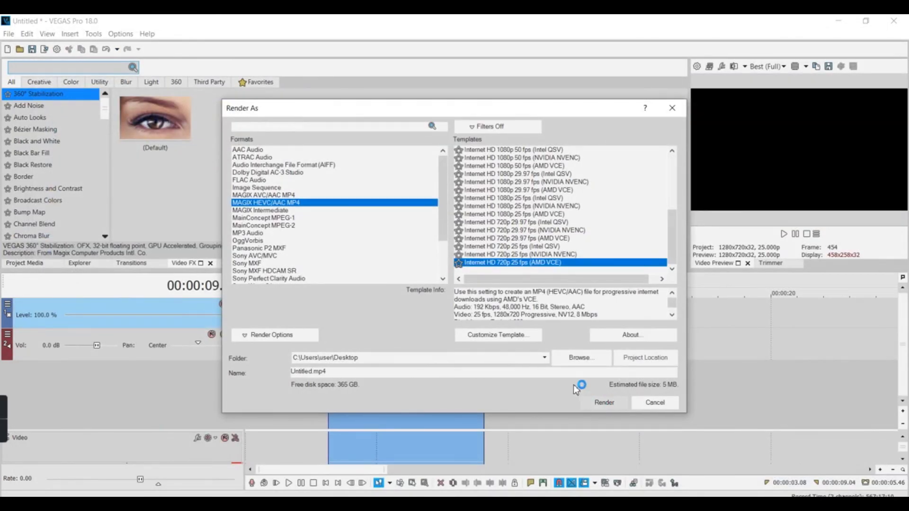